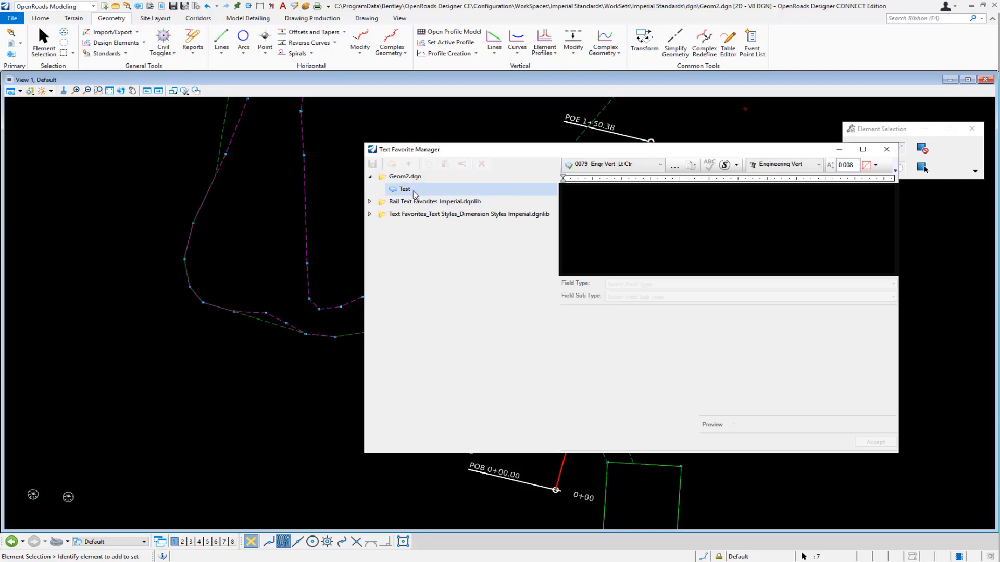
# Inspect the Test favorite's Point Station and Point Offset field formats, noting offset accuracy 0.
pyautogui.click(409, 191)
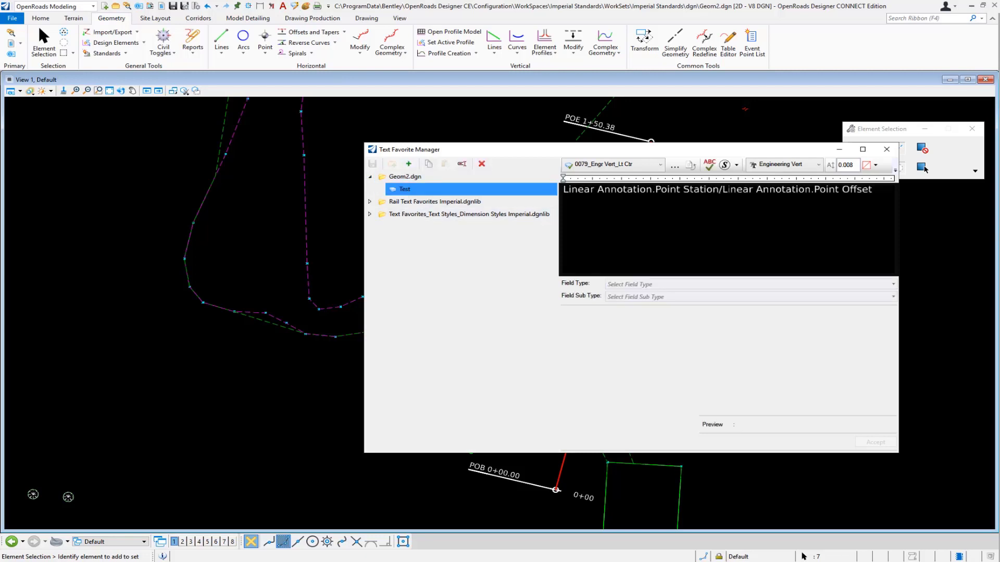
pyautogui.click(616, 190)
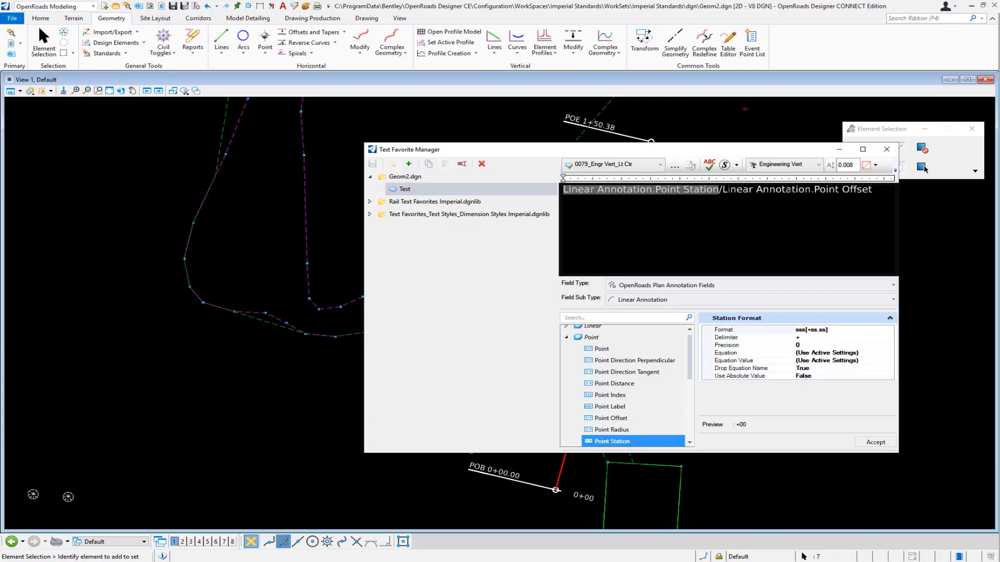
pyautogui.click(796, 190)
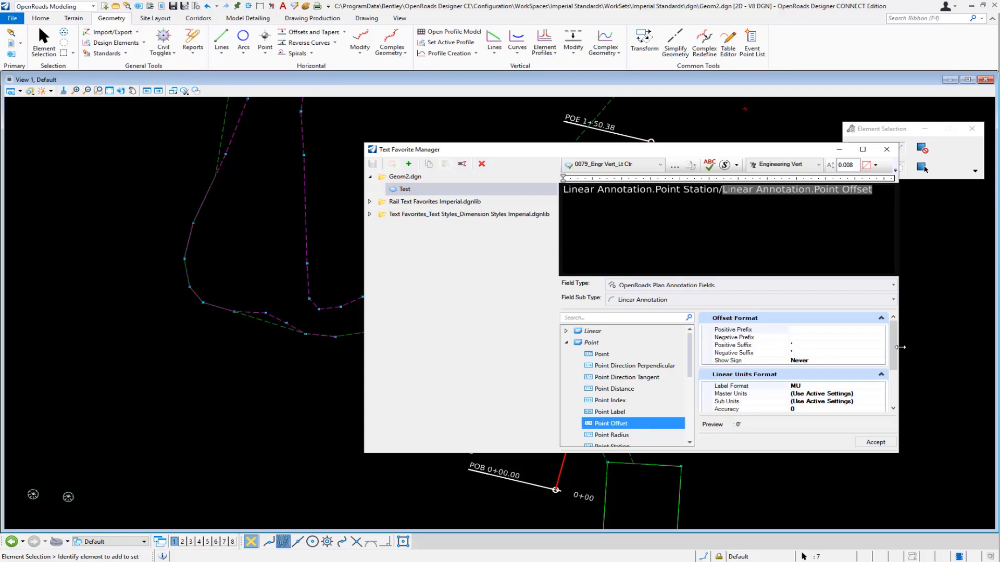
pyautogui.moveTo(898, 349); pyautogui.dragTo(898, 393)
pyautogui.scroll(3, 808, 400)
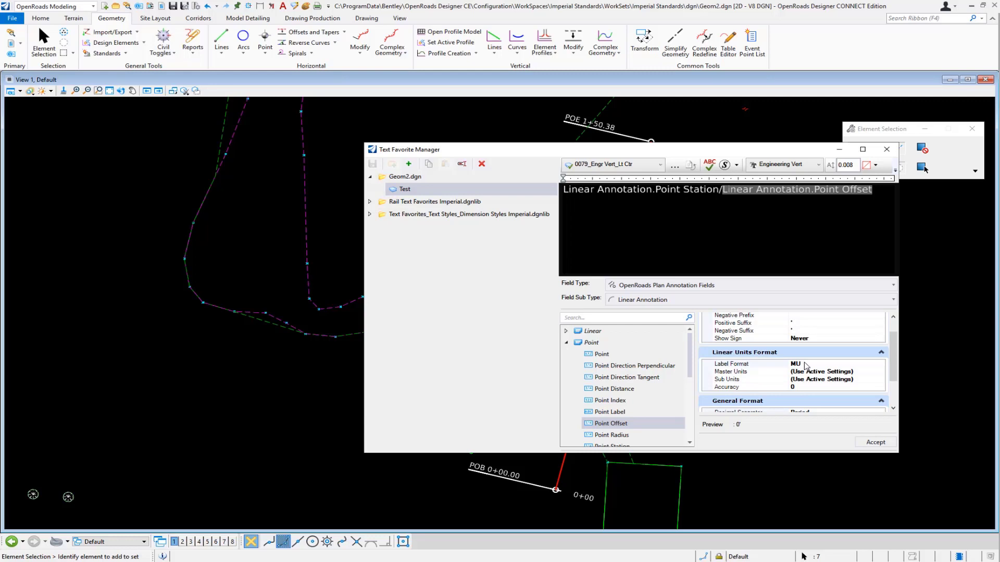
# Close the Text Favorite Manager and bring up actions for Geom2.dgn's Plan > Linear > Stationing annotation group.
pyautogui.click(893, 152)
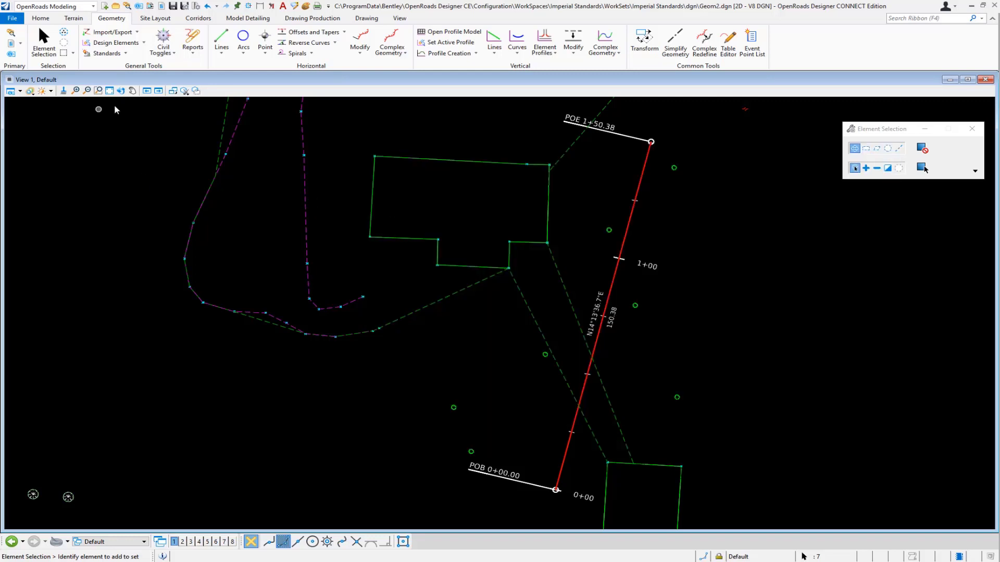
pyautogui.click(126, 6)
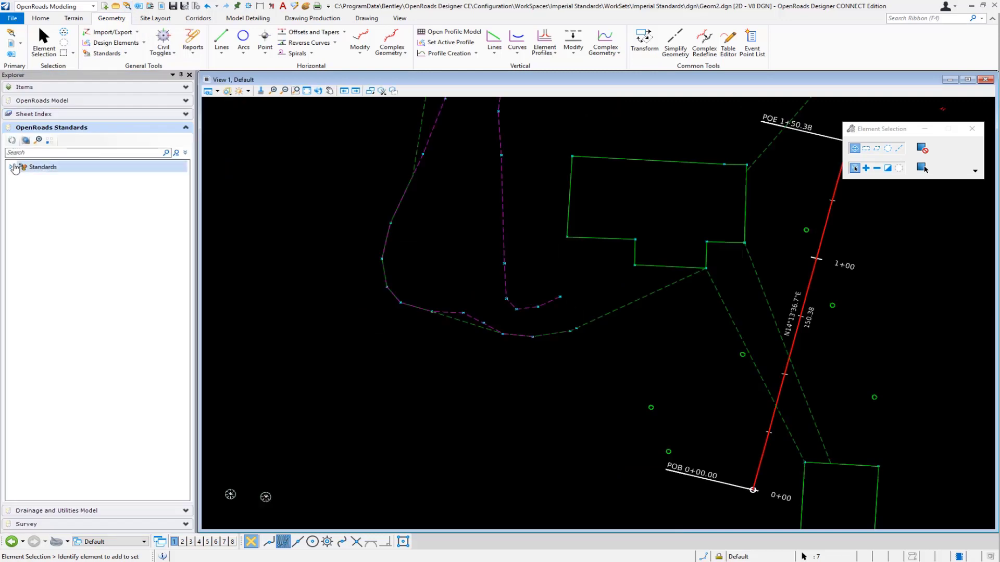
pyautogui.click(12, 166)
pyautogui.click(22, 190)
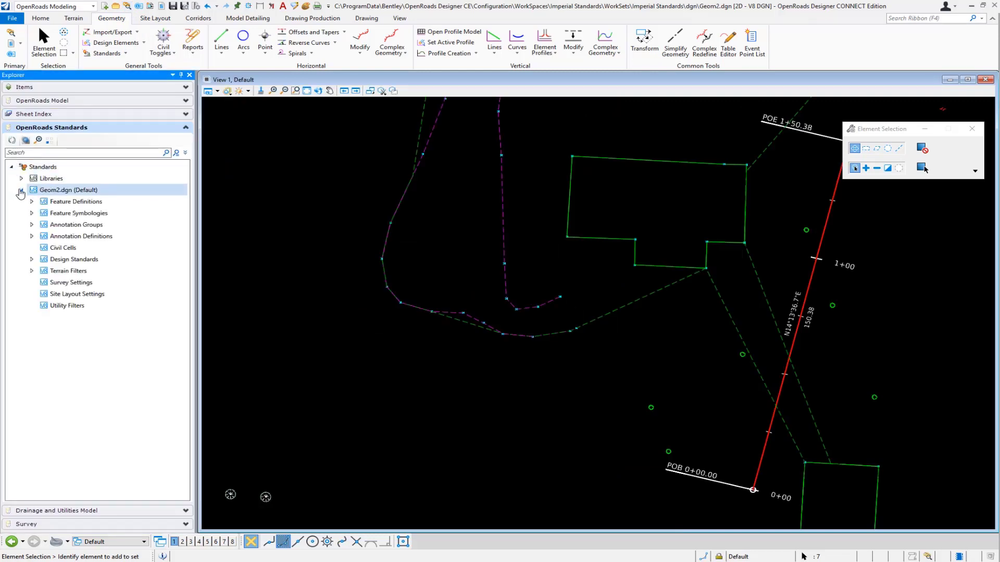
pyautogui.click(32, 224)
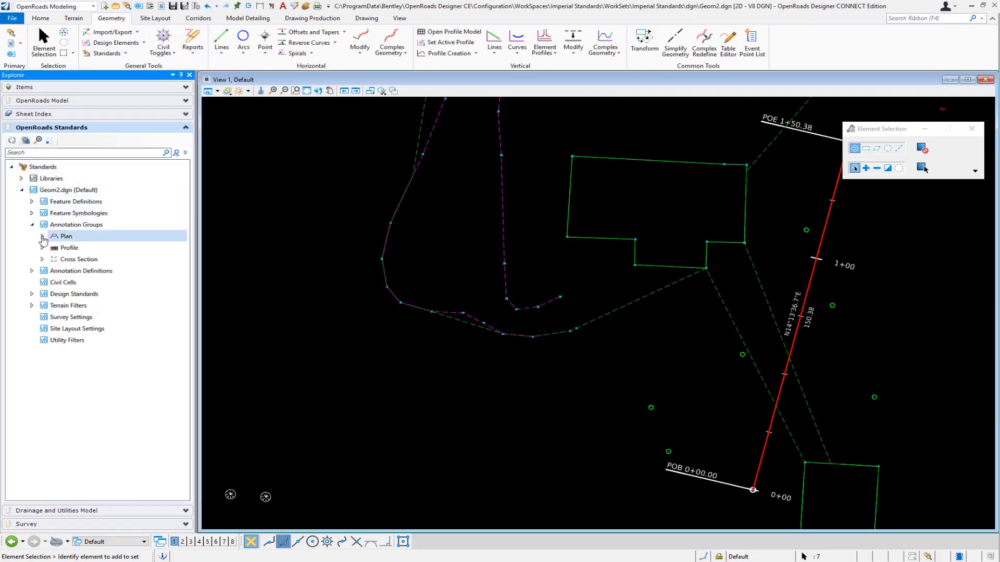
pyautogui.click(43, 236)
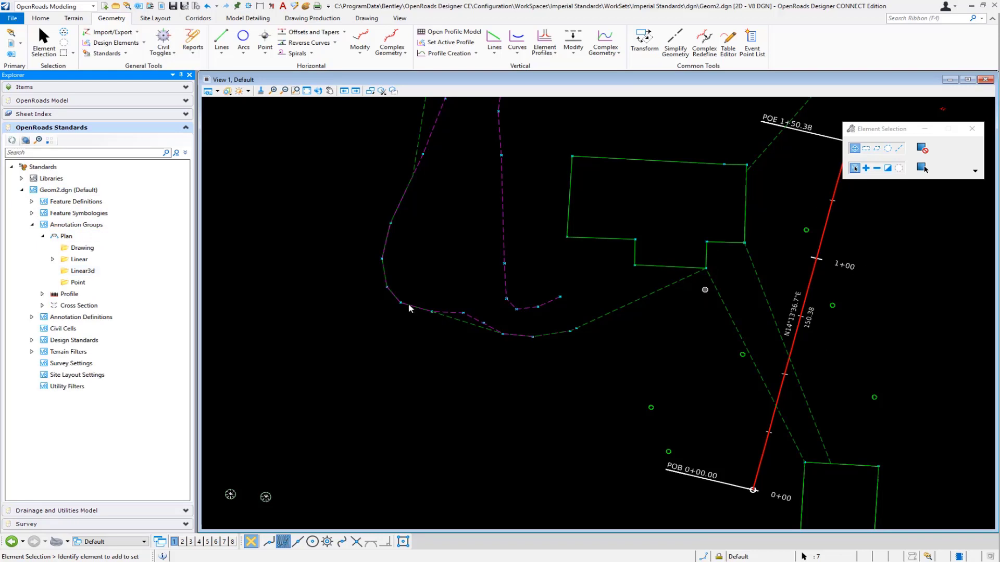
pyautogui.click(50, 259)
pyautogui.click(52, 259)
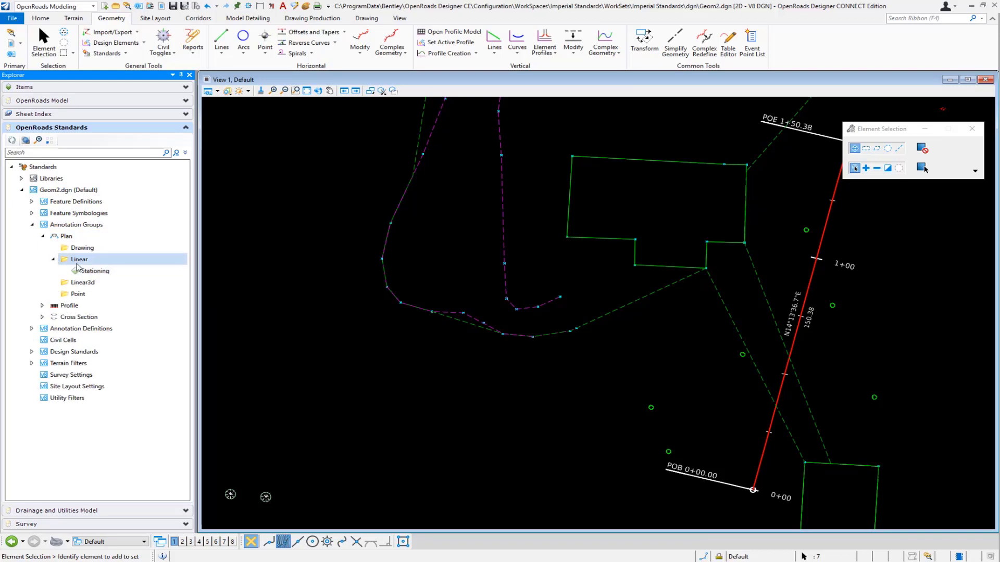
pyautogui.rightClick(93, 271)
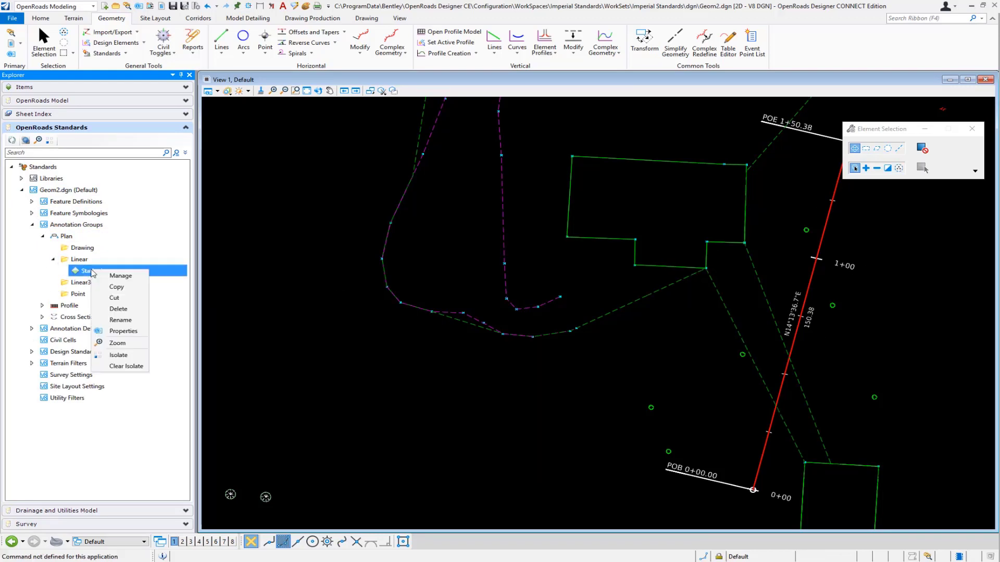
# Open annotation management for Stationing and check the Trees definition's event point list location.
pyautogui.click(120, 331)
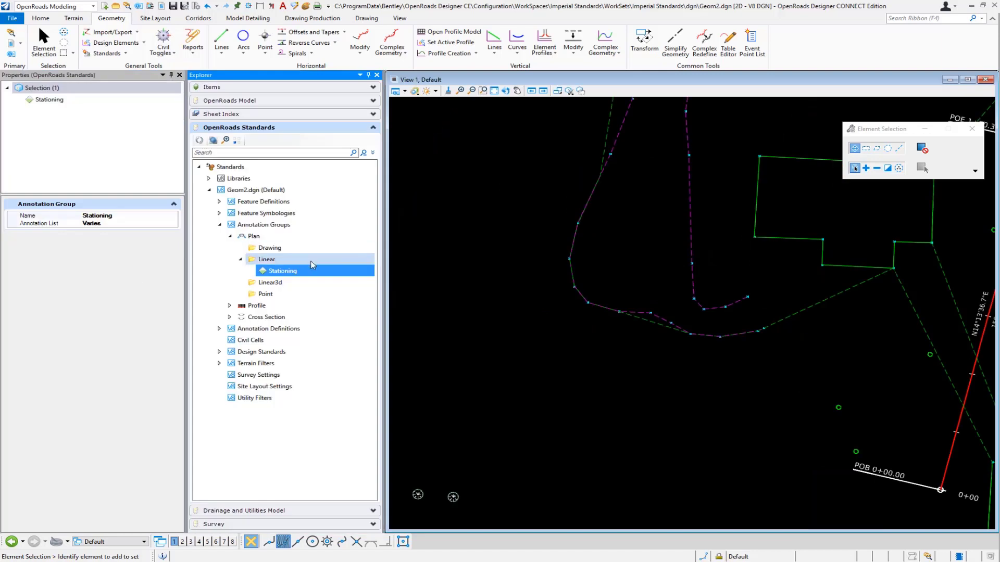
pyautogui.click(179, 75)
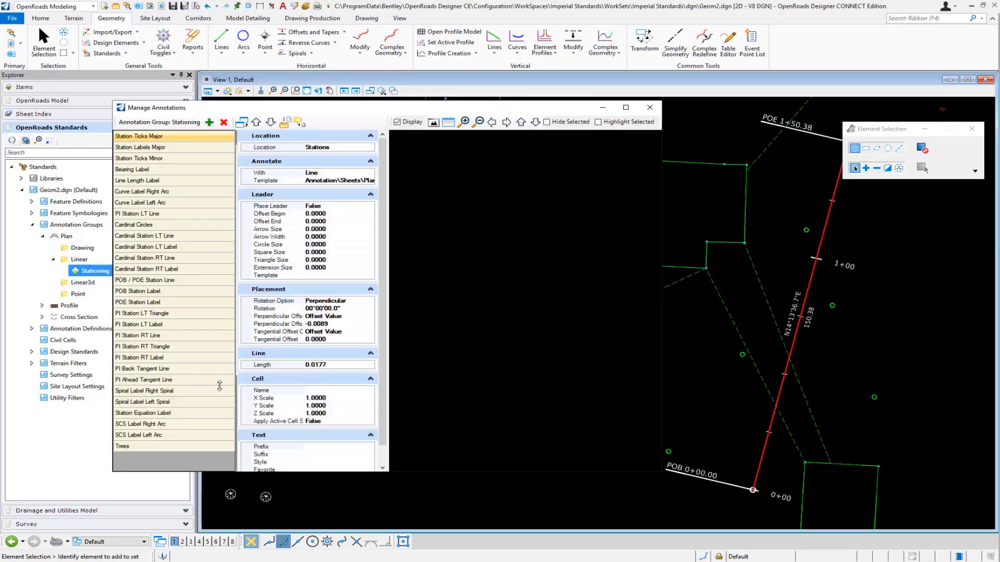
pyautogui.click(130, 447)
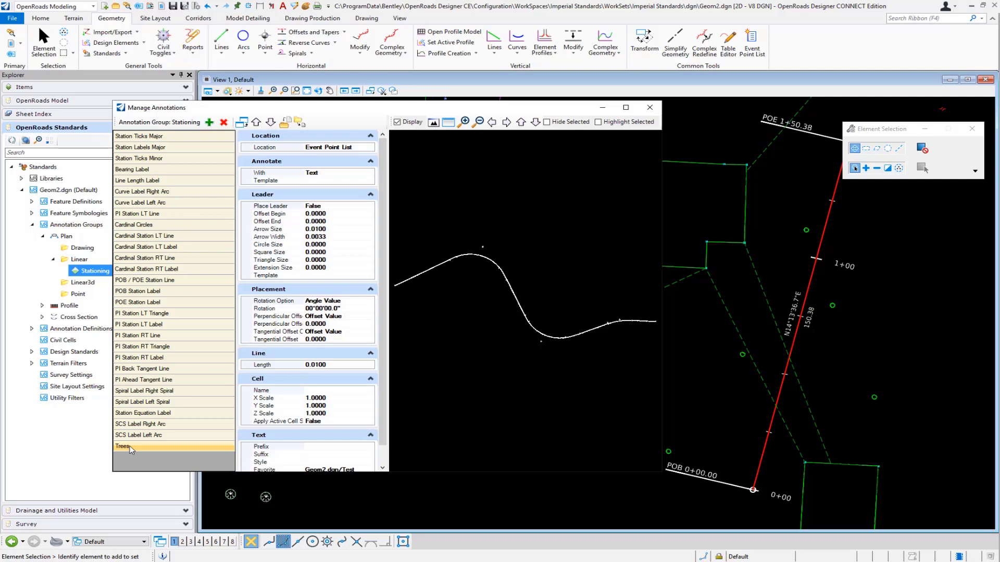
pyautogui.click(369, 149)
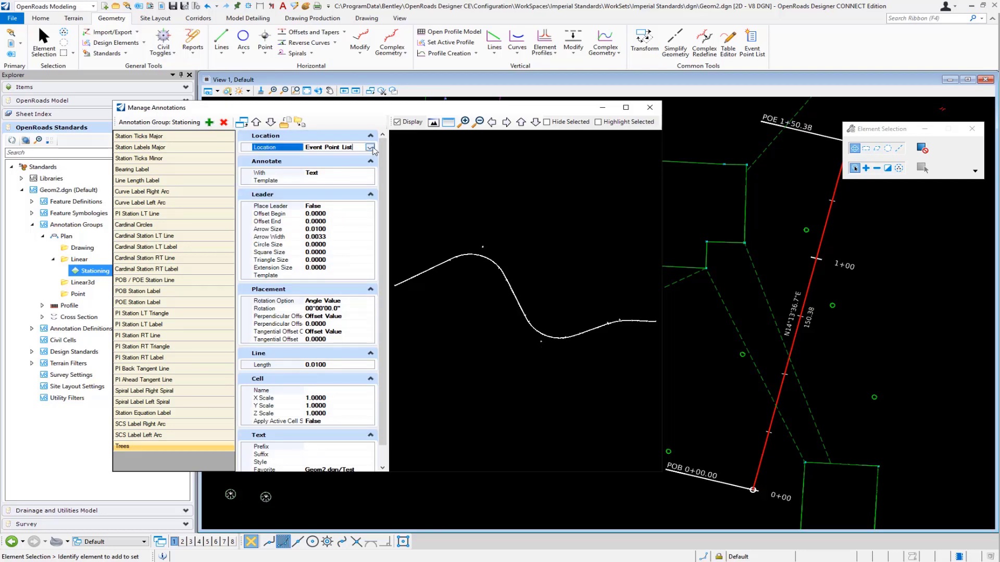
pyautogui.click(369, 148)
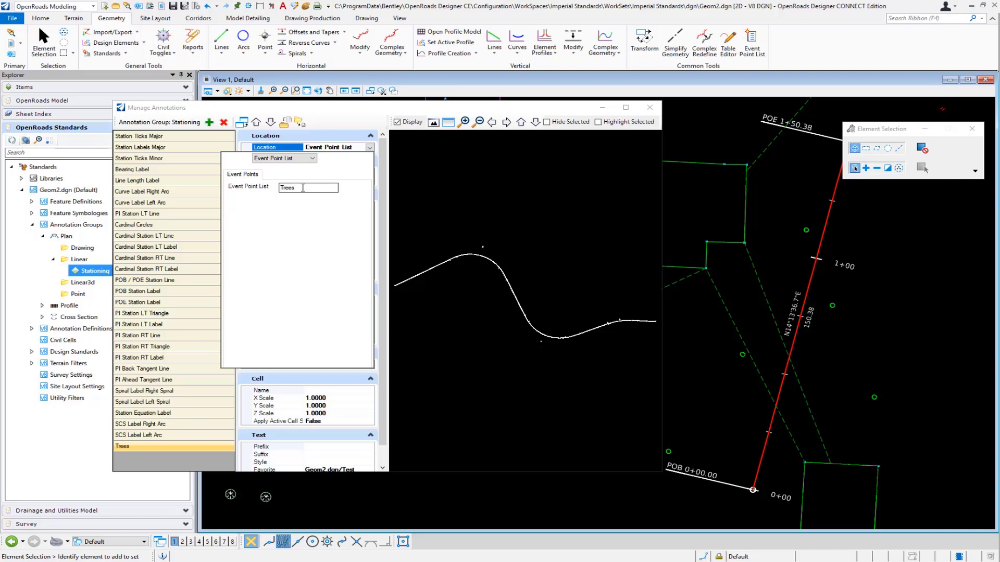
pyautogui.click(494, 176)
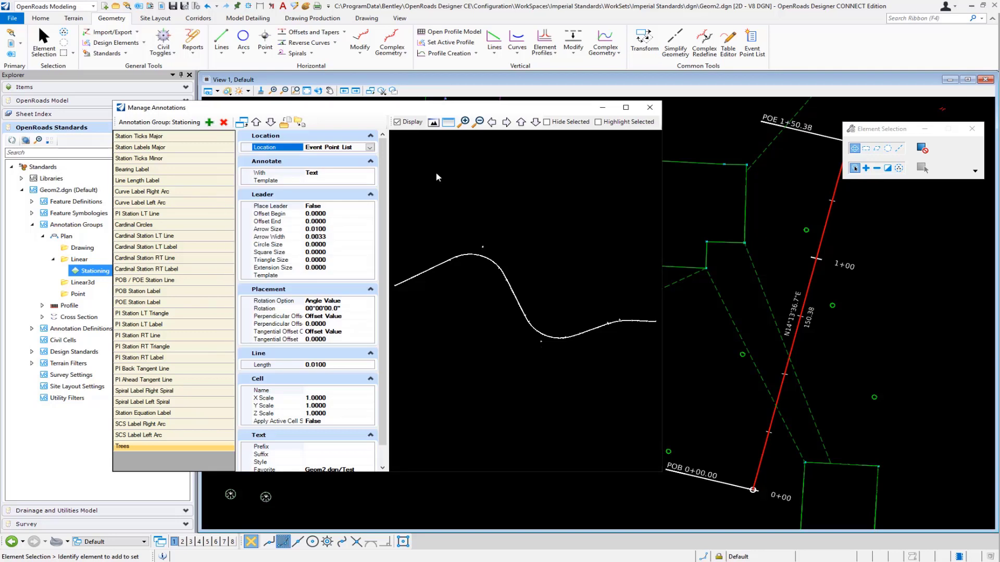
# Set the Trees label to View Independent True using the Geom2.dgn/Test text favorite.
pyautogui.click(329, 172)
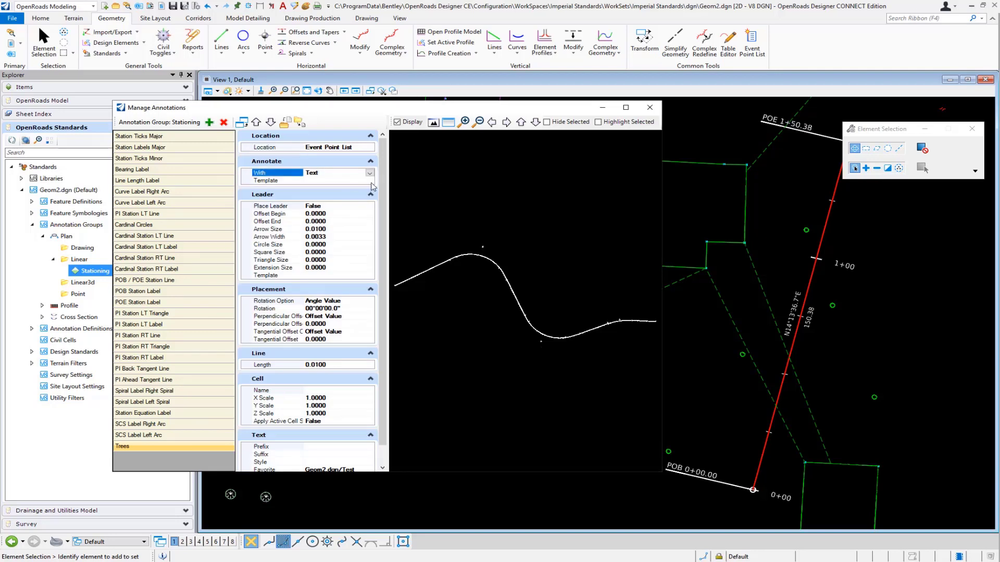
pyautogui.click(371, 181)
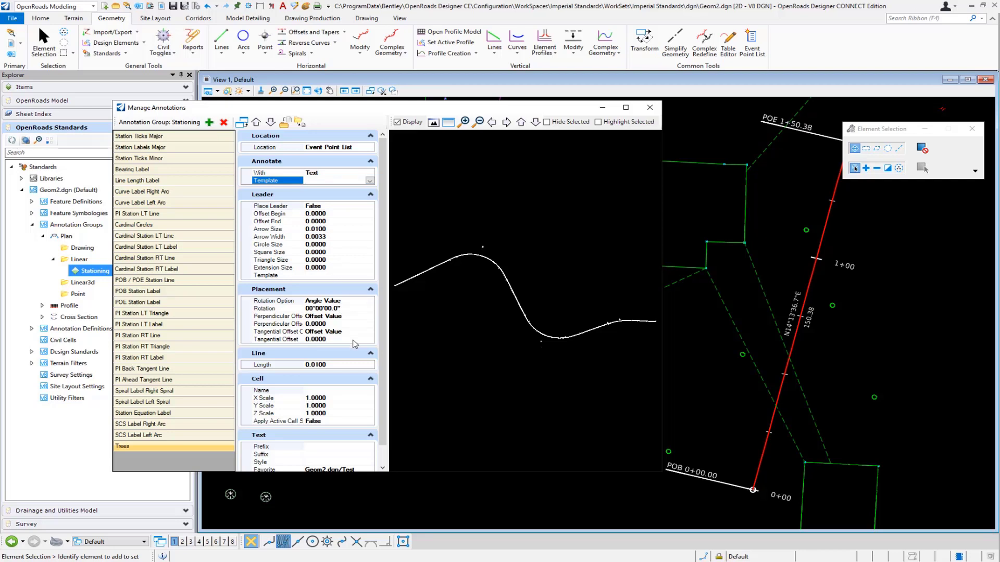
pyautogui.scroll(-2, 352, 340)
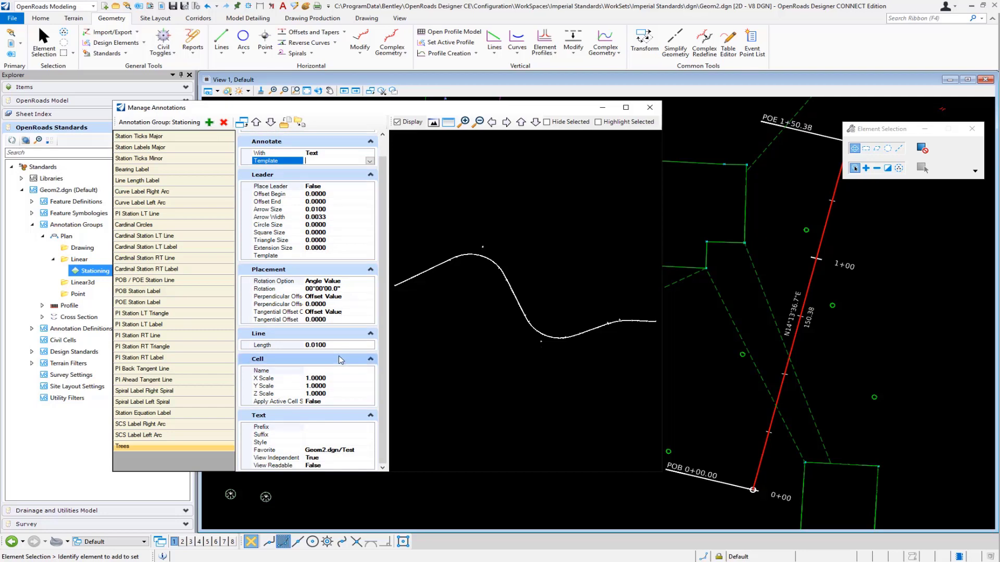
pyautogui.click(321, 458)
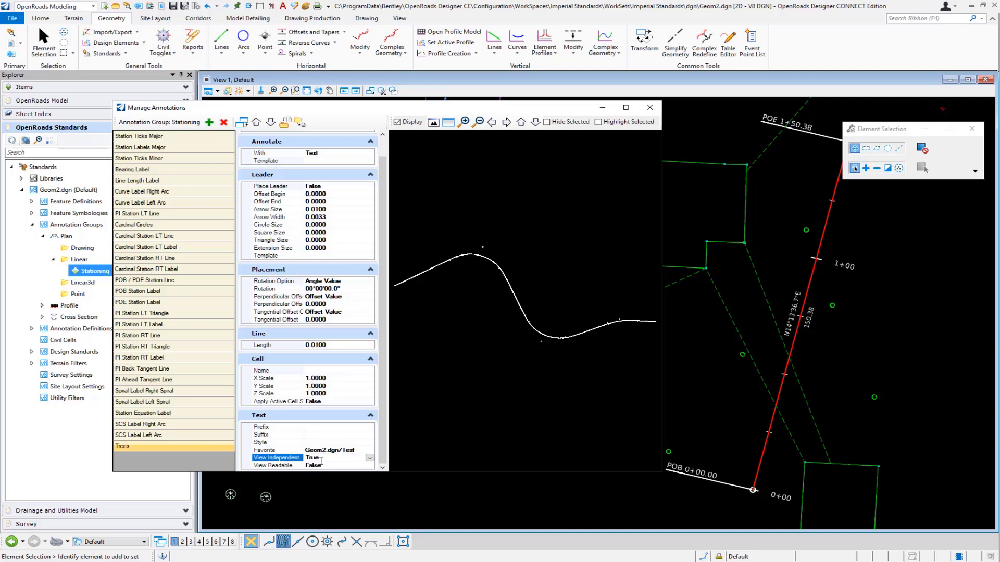
pyautogui.click(358, 452)
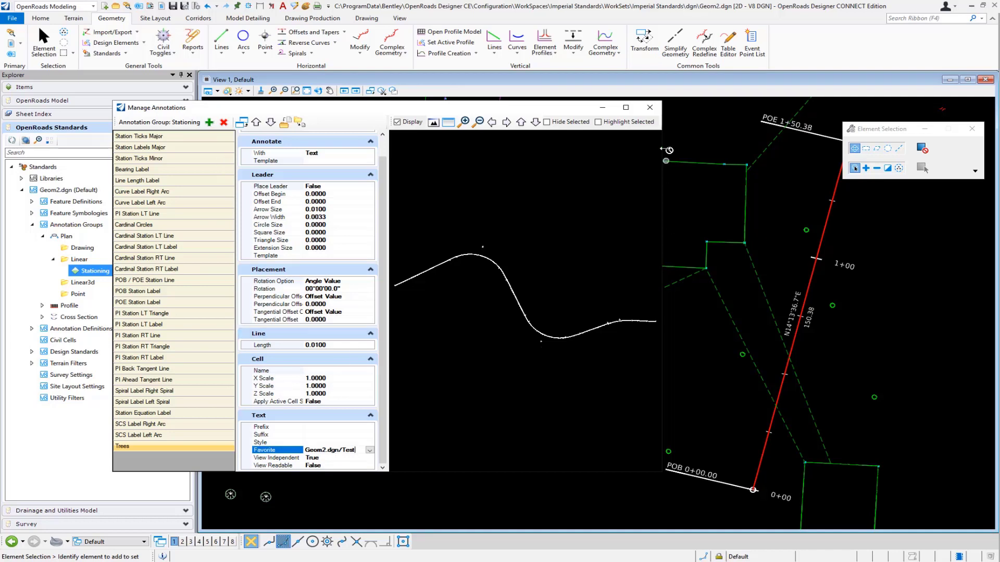
# Close annotation management and pan the plan to center the baseline alignment.
pyautogui.click(649, 107)
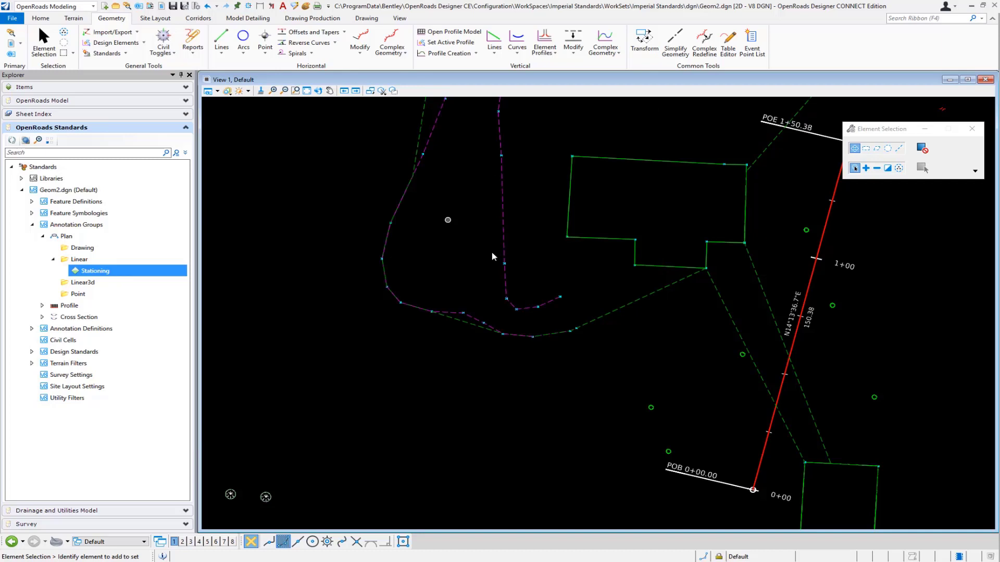
pyautogui.moveTo(551, 239); pyautogui.dragTo(381, 241, button='middle')
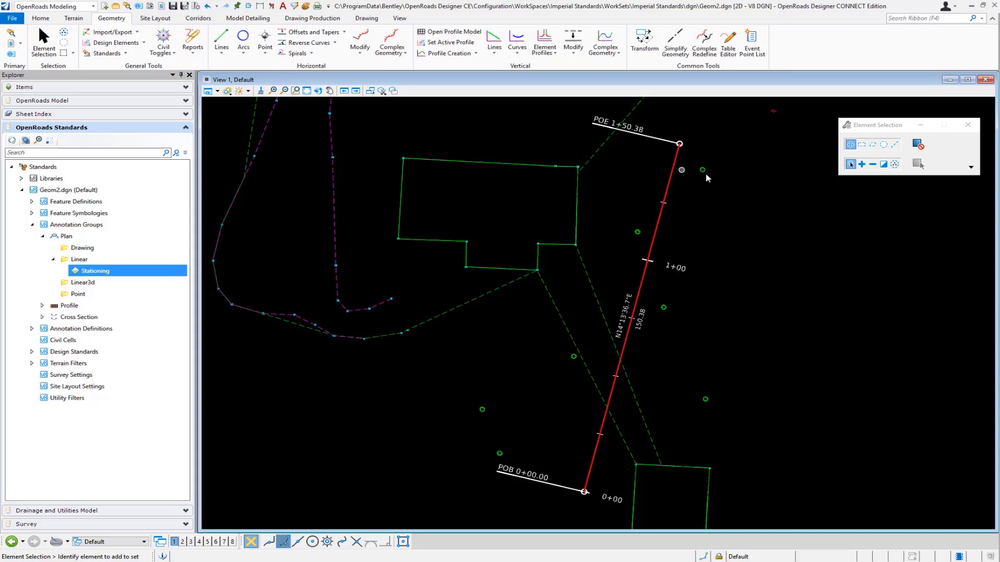
# Create an event point list on the Geom_Baseline alignment and rename it 'Trees'.
pyautogui.click(751, 46)
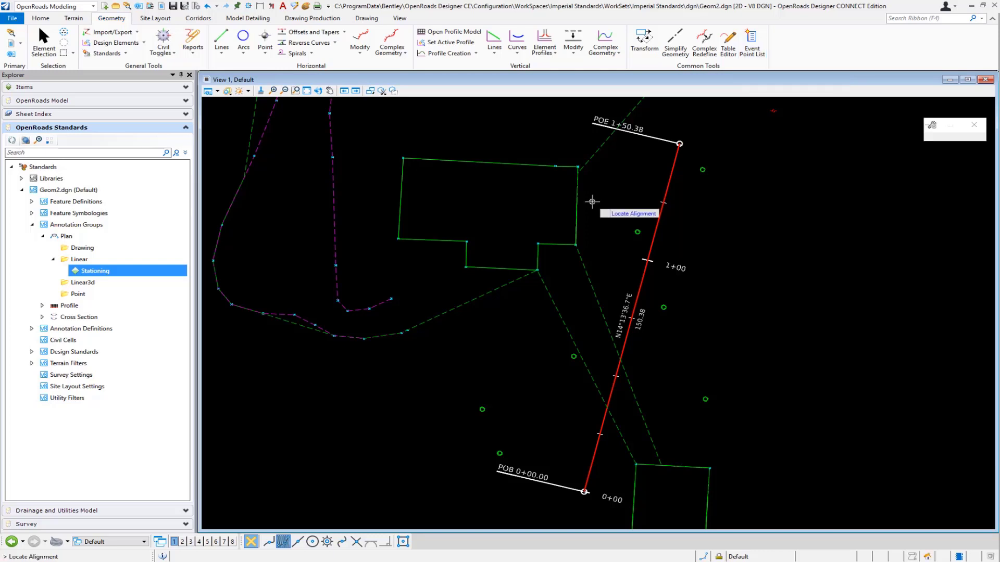
pyautogui.click(659, 220)
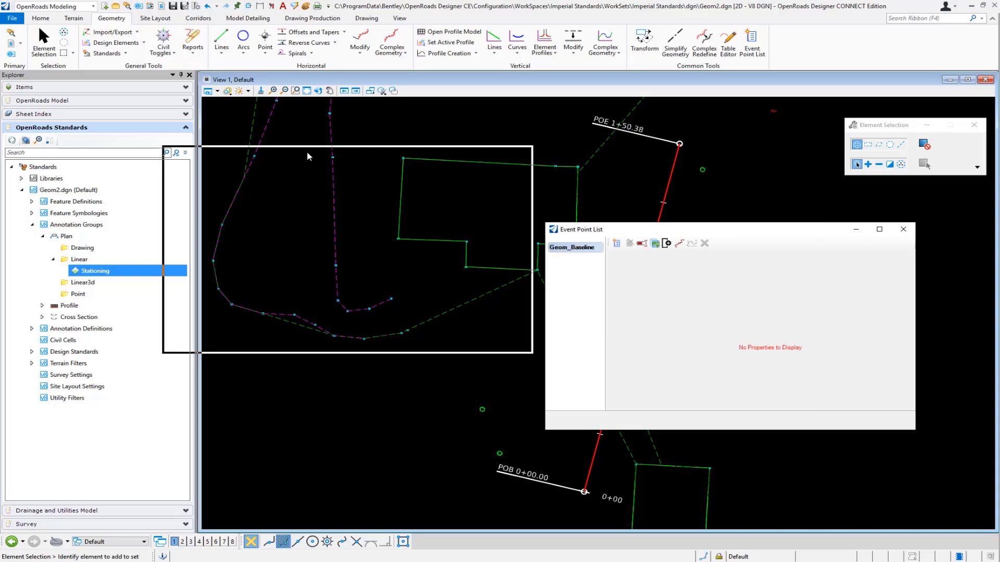
pyautogui.moveTo(308, 157); pyautogui.dragTo(311, 148)
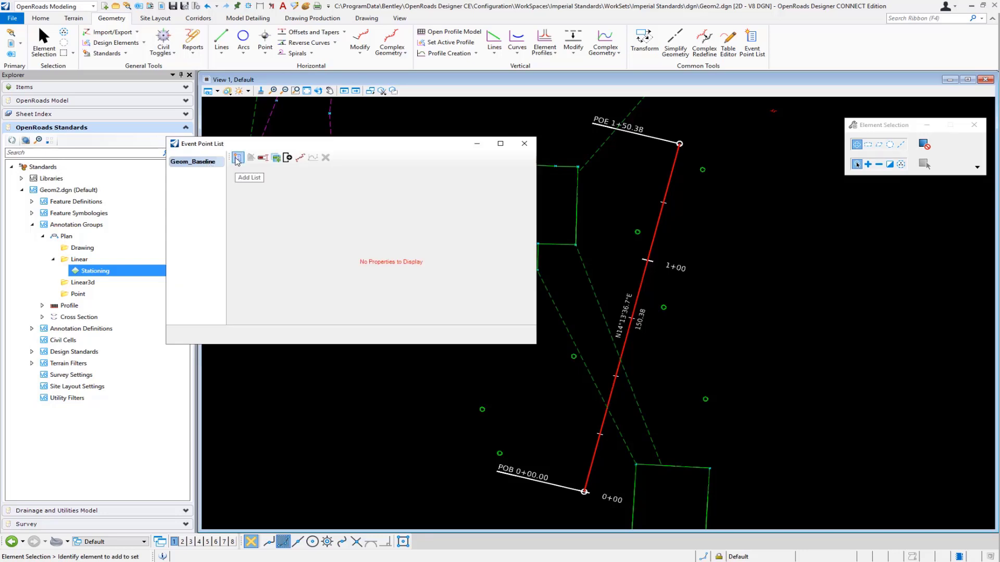
pyautogui.click(263, 159)
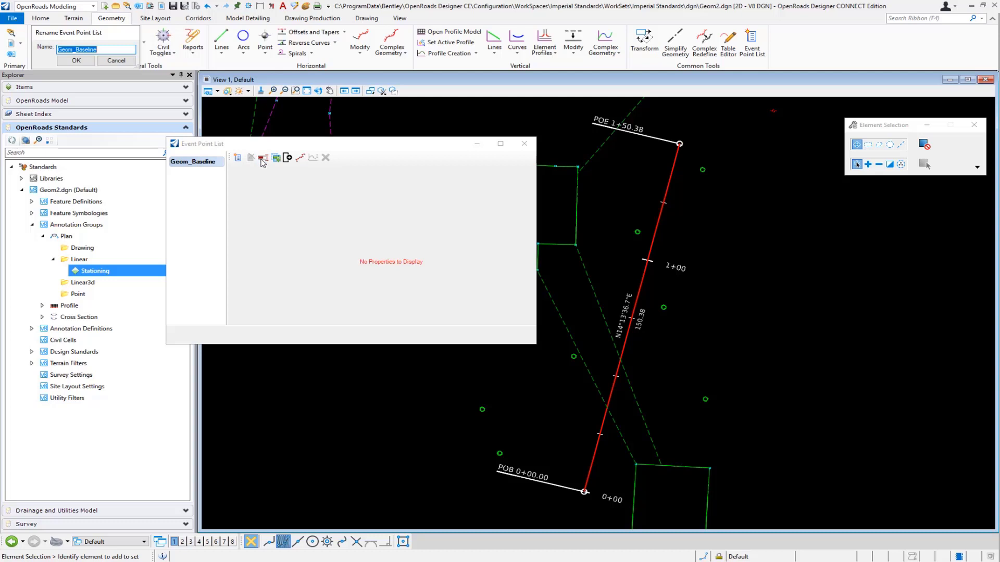
pyautogui.write('Trees')
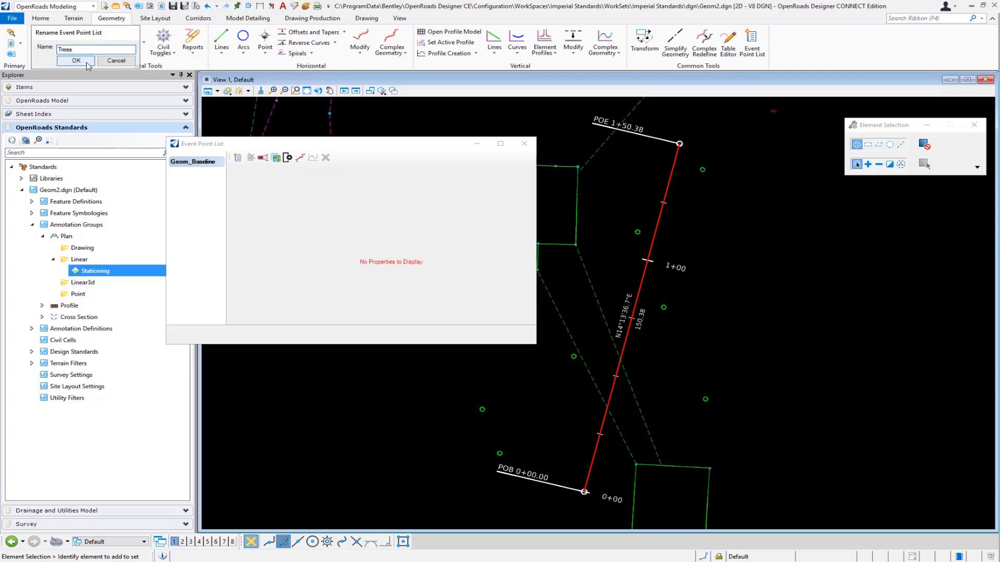
pyautogui.click(85, 62)
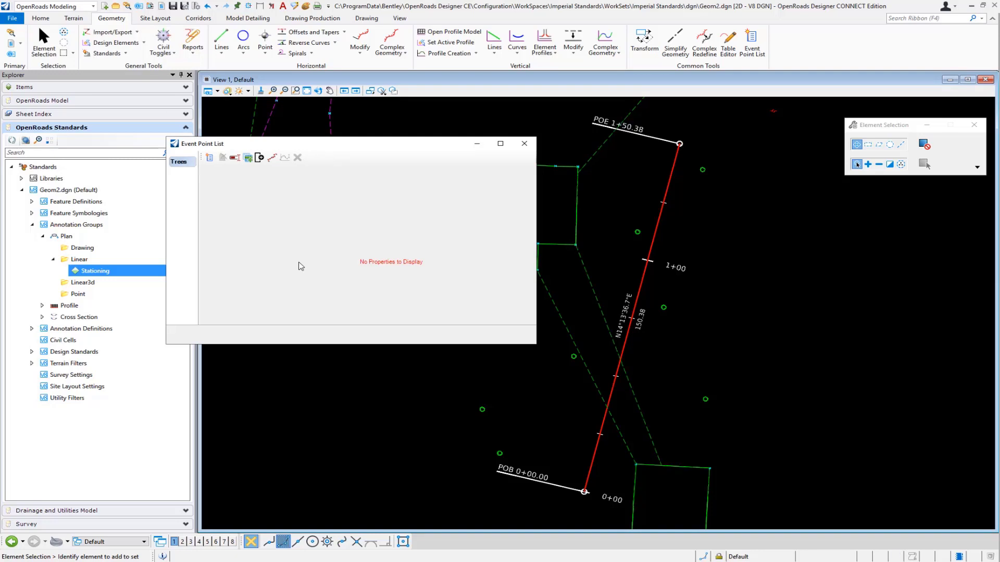
# Select the tree cells scattered around the baseline alignment, then return to the Event Point List.
pyautogui.click(499, 451)
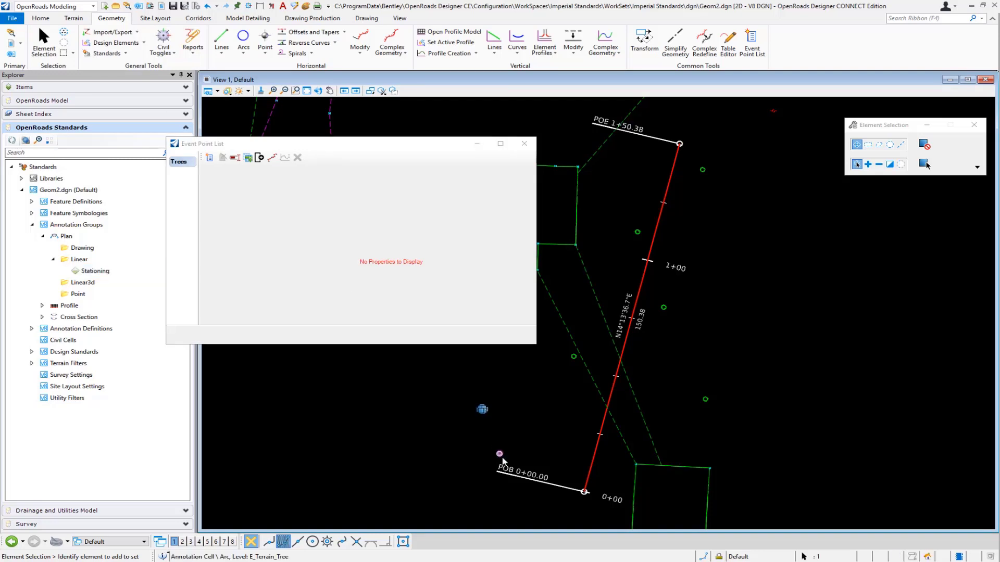
pyautogui.click(705, 400)
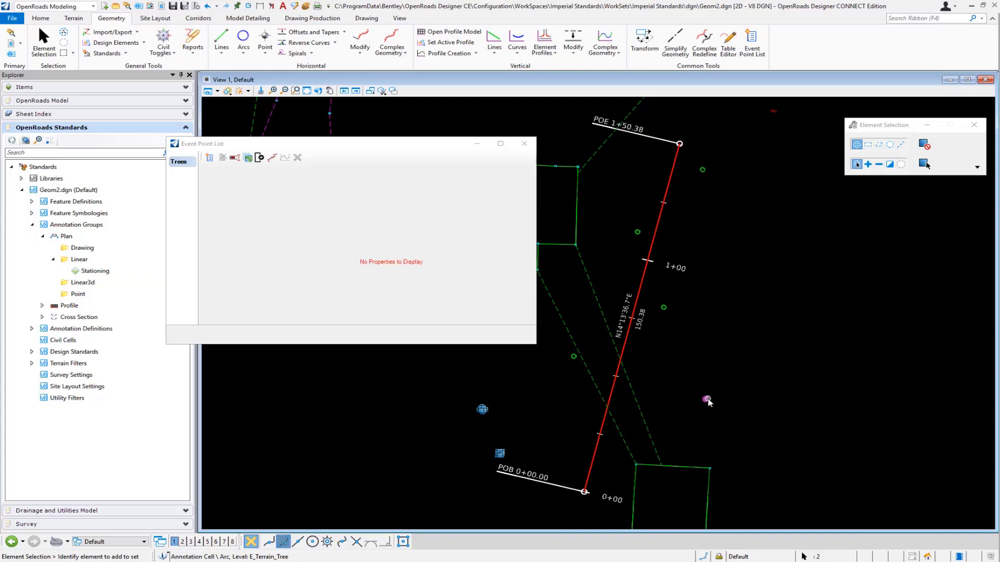
pyautogui.click(574, 363)
pyautogui.click(663, 306)
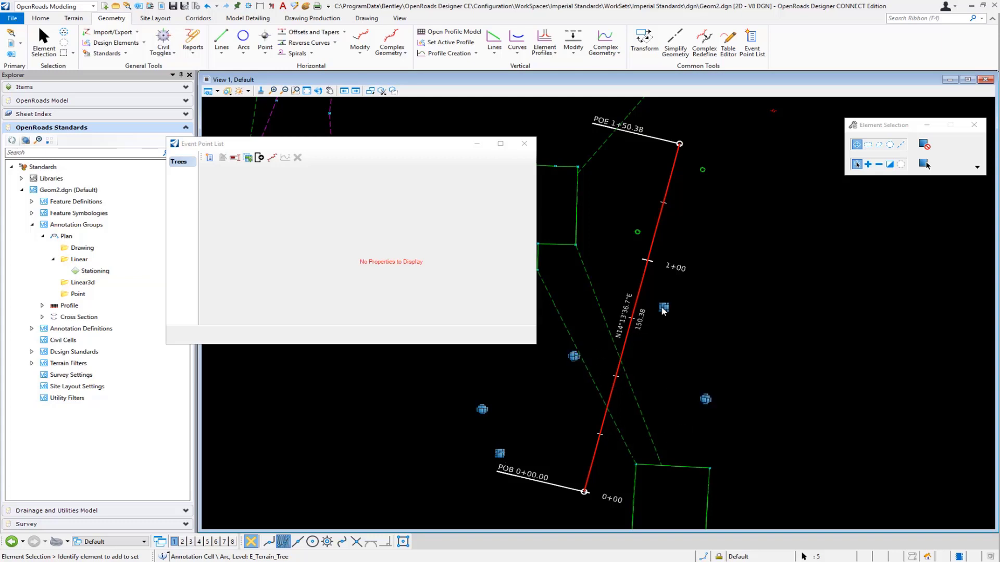
pyautogui.click(638, 231)
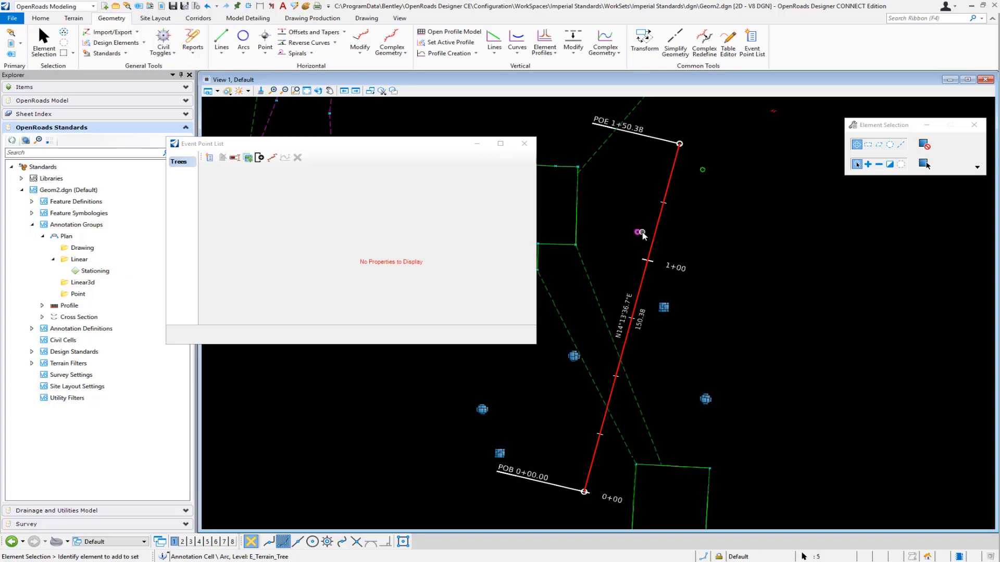
pyautogui.click(704, 171)
pyautogui.click(276, 147)
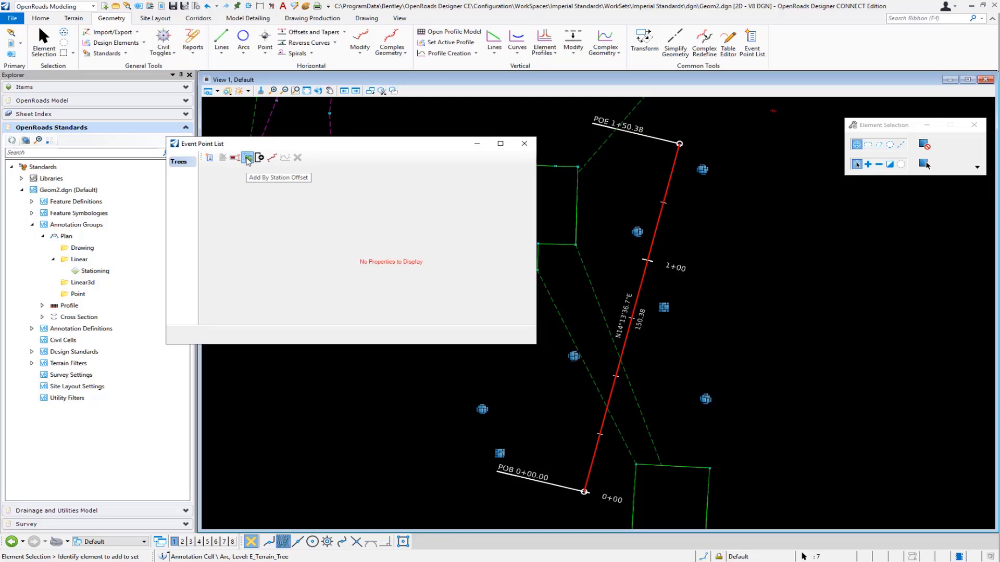
# Add the selected trees to the Trees list as station/offset points, labelling each tree.
pyautogui.click(247, 158)
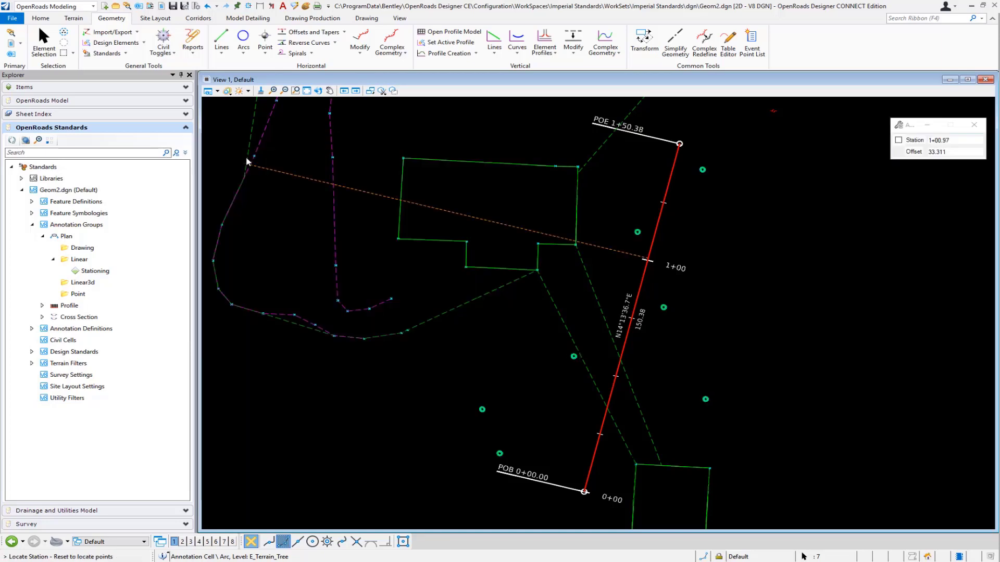
pyautogui.click(279, 251)
pyautogui.click(279, 251)
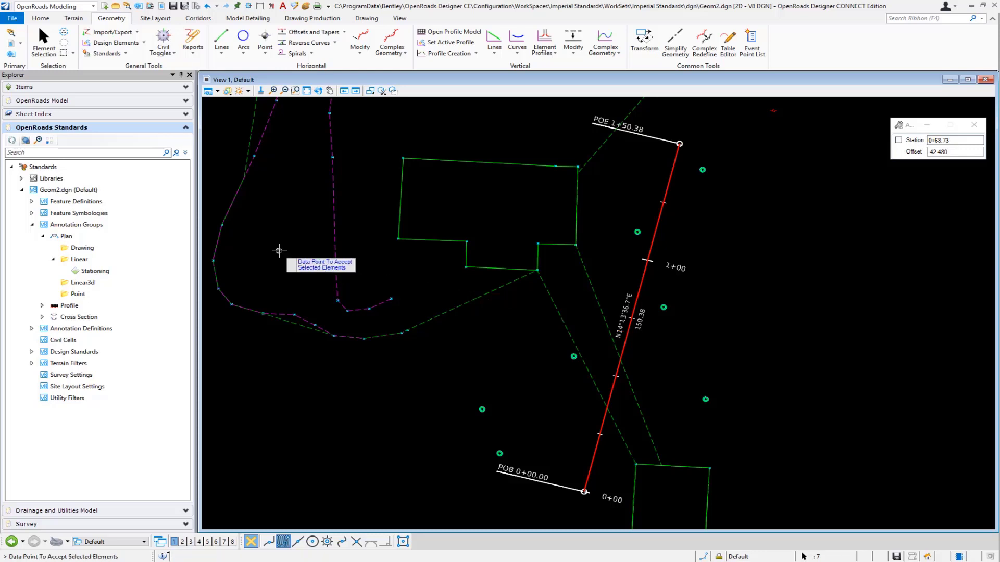
pyautogui.click(279, 251)
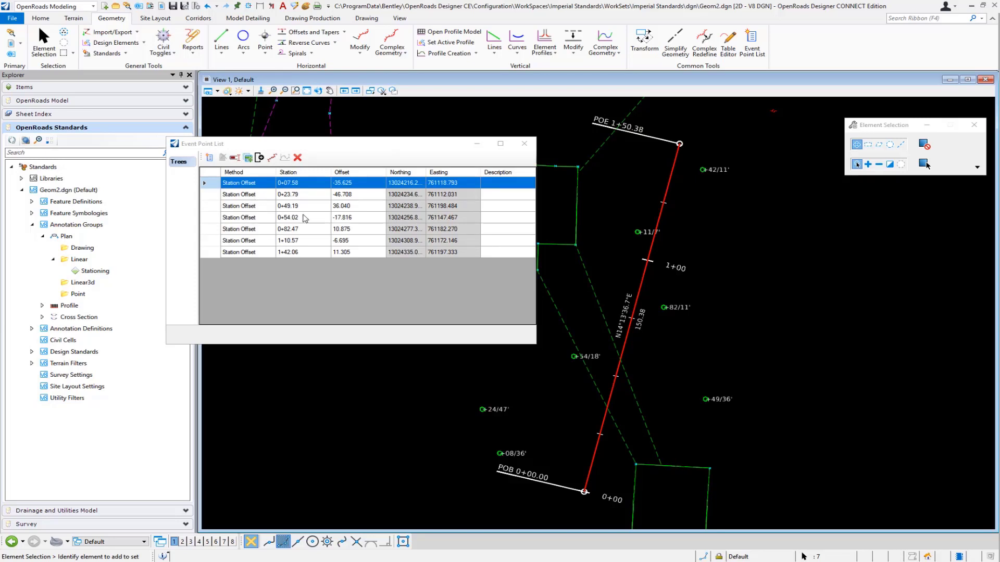
pyautogui.scroll(1, 713, 178)
pyautogui.scroll(2, 713, 178)
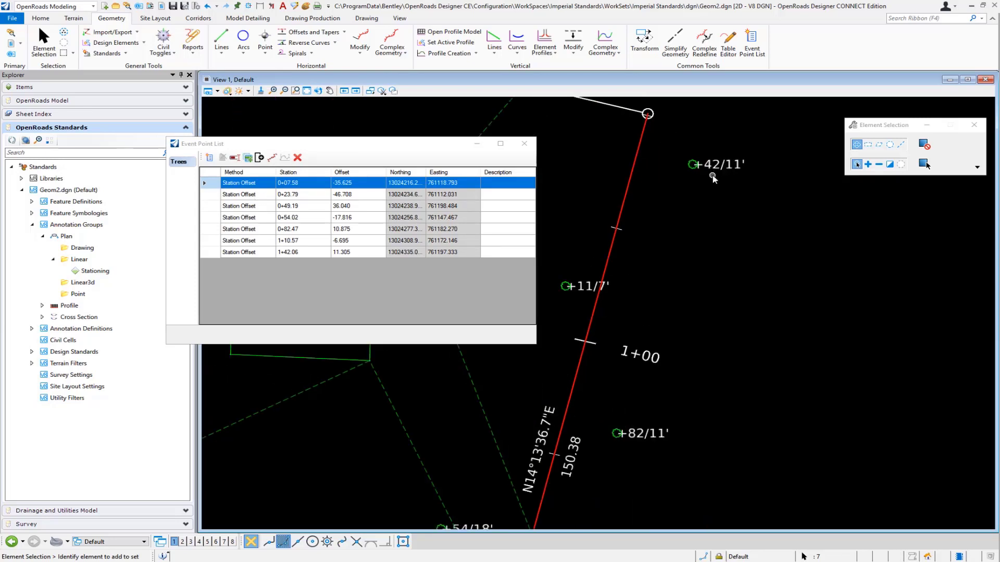
pyautogui.scroll(-1, 793, 222)
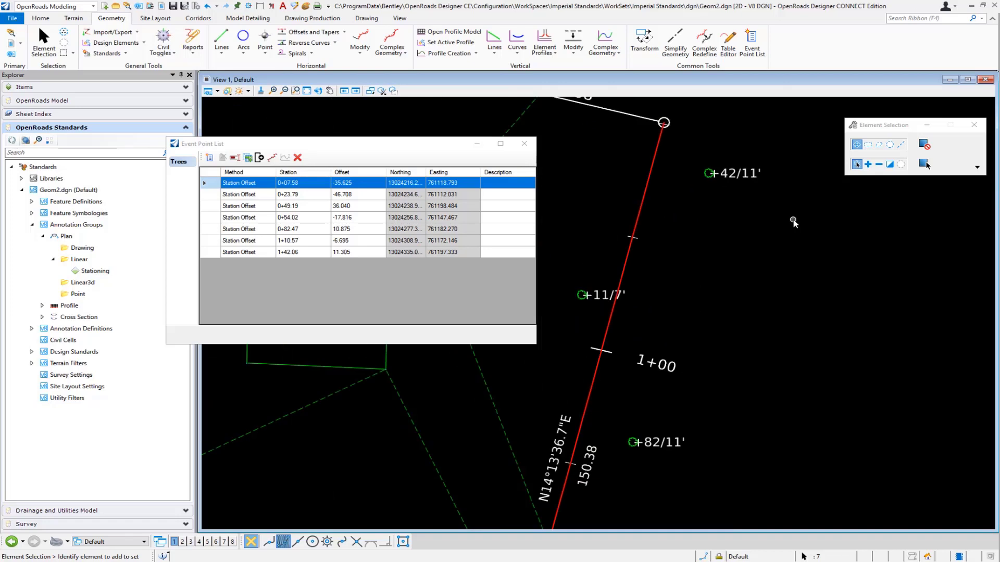